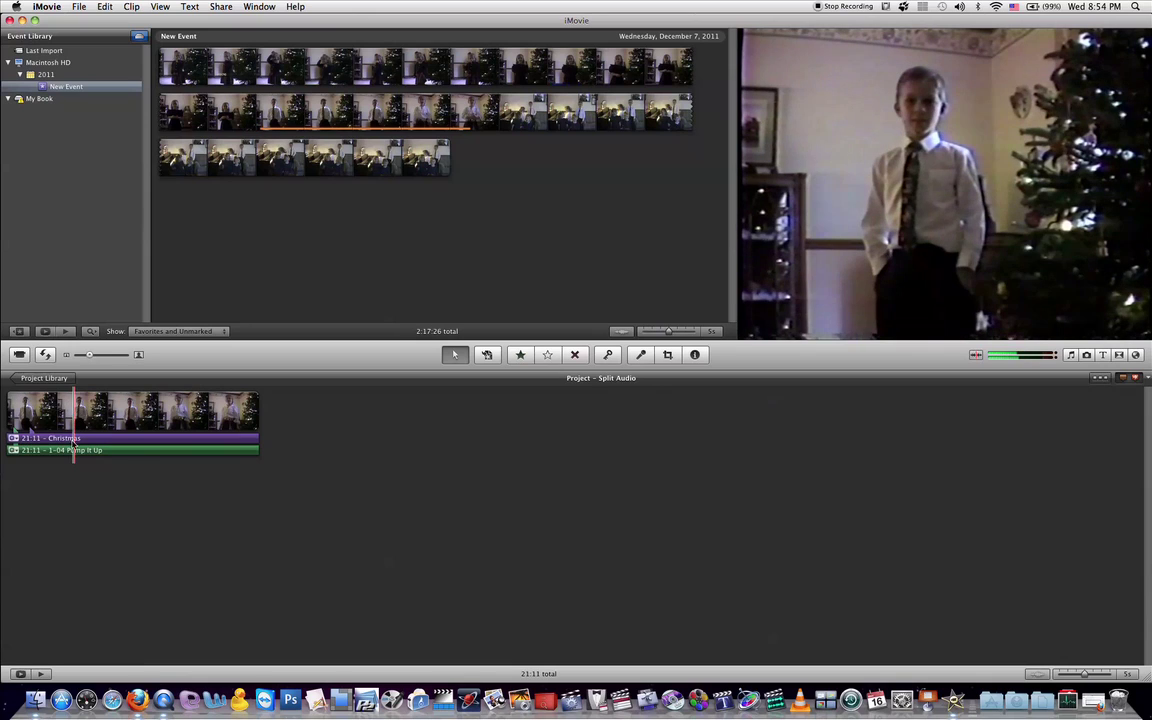
Step: Split the Pump It Up music clip at the playhead using Split Clip
left_click(70, 451)
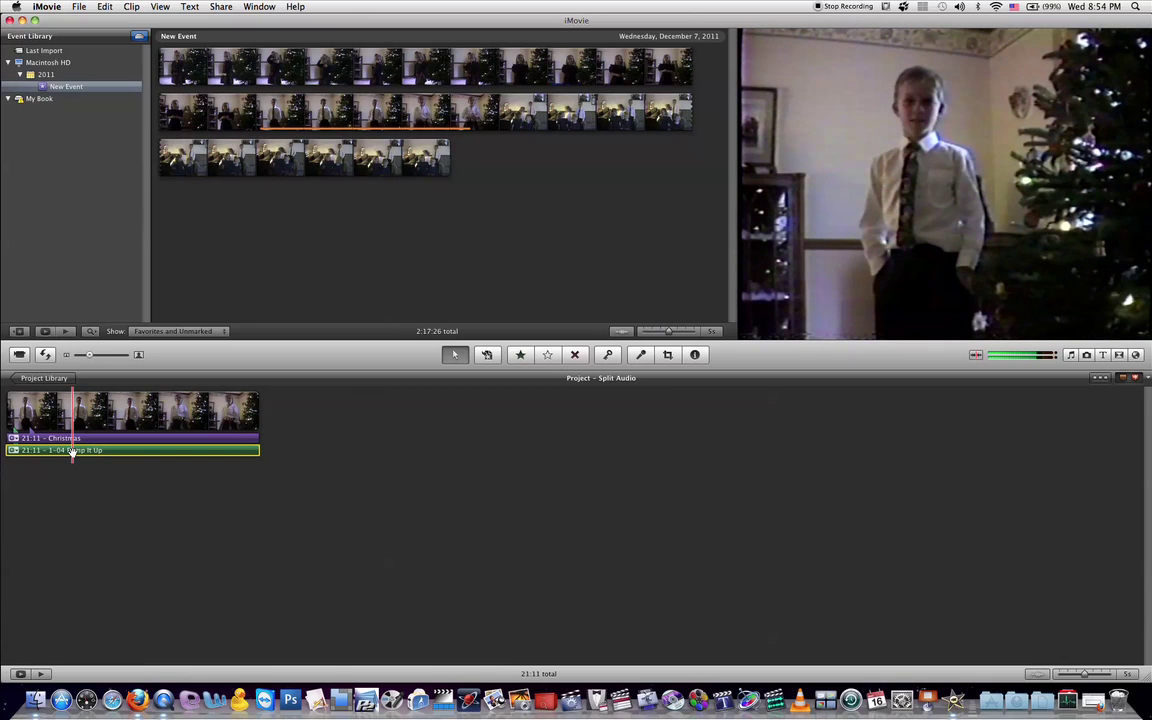
right_click(72, 451)
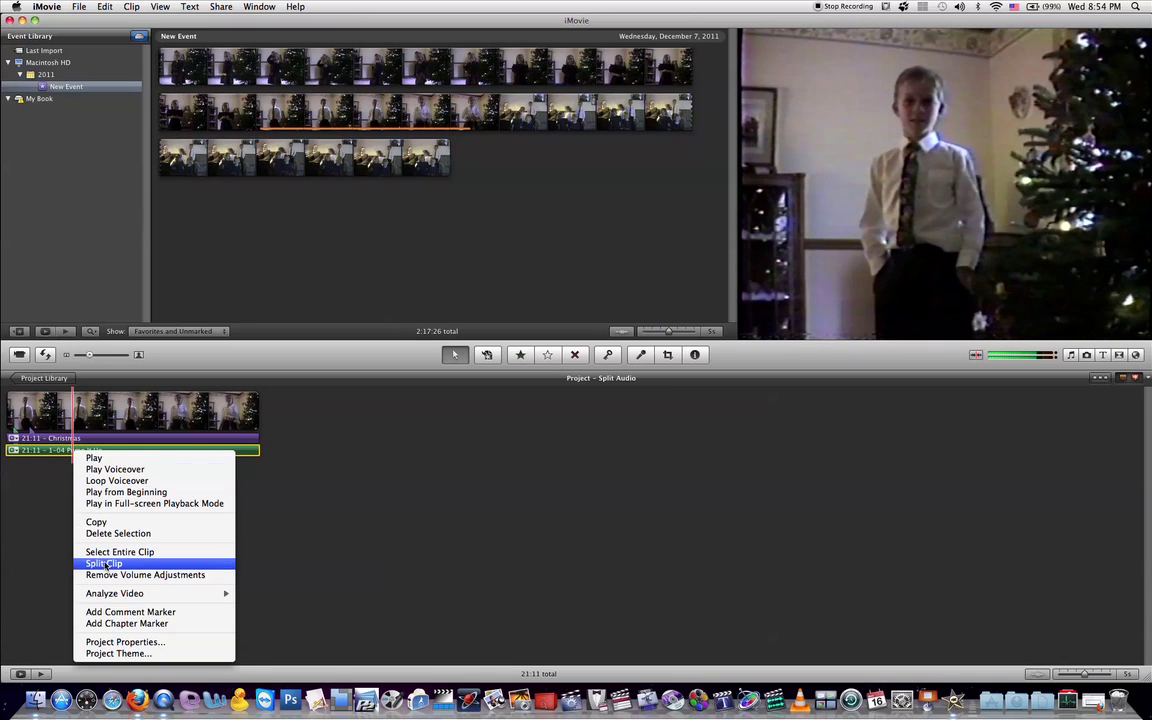
left_click(104, 566)
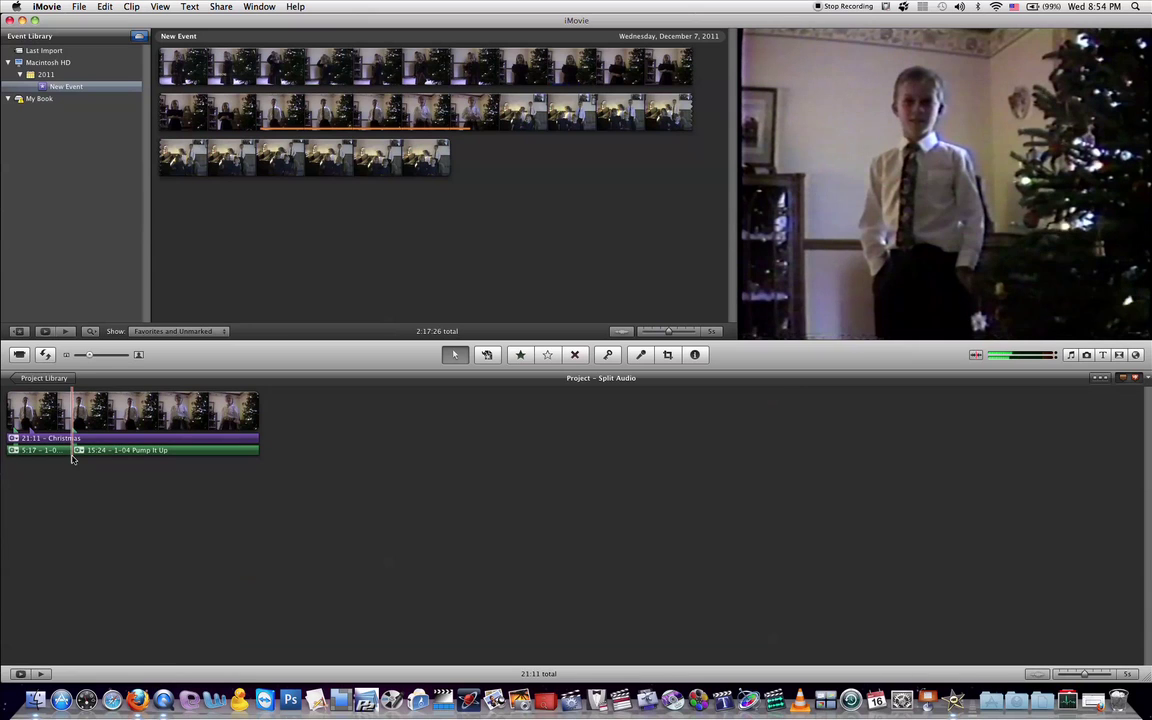
Step: Adjust the second clip's start edge so the pieces run 5:17 and 15:21
left_click_drag(71, 455, 101, 457)
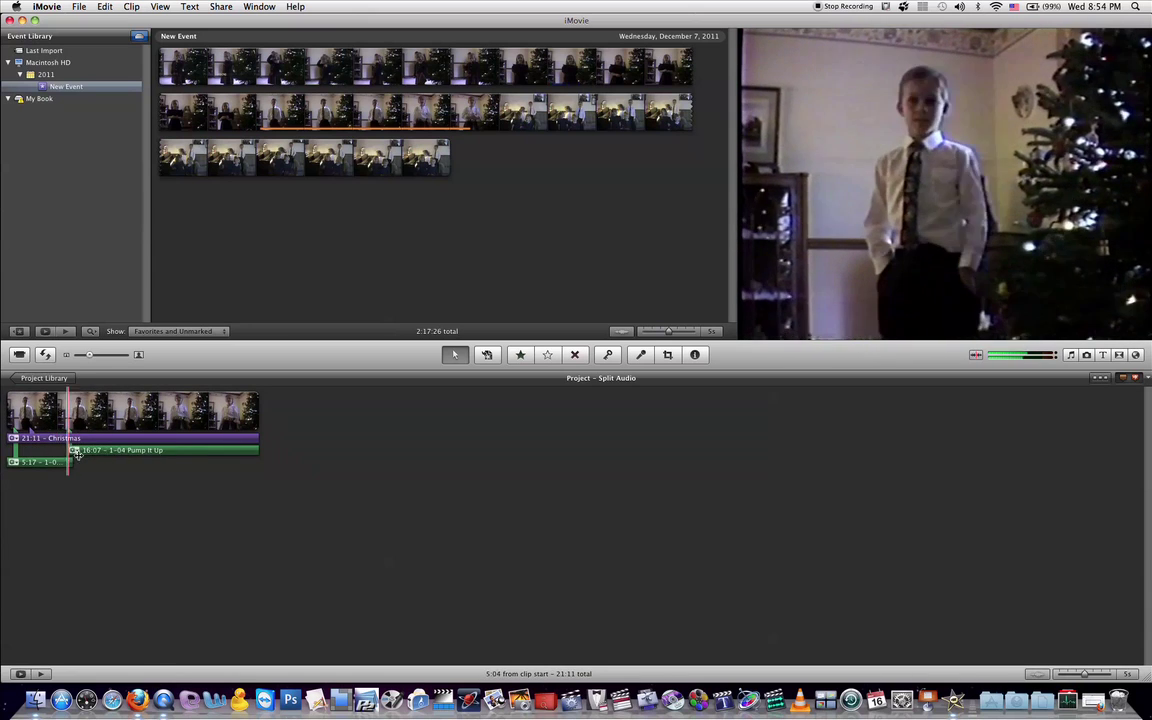
left_click_drag(101, 457, 74, 453)
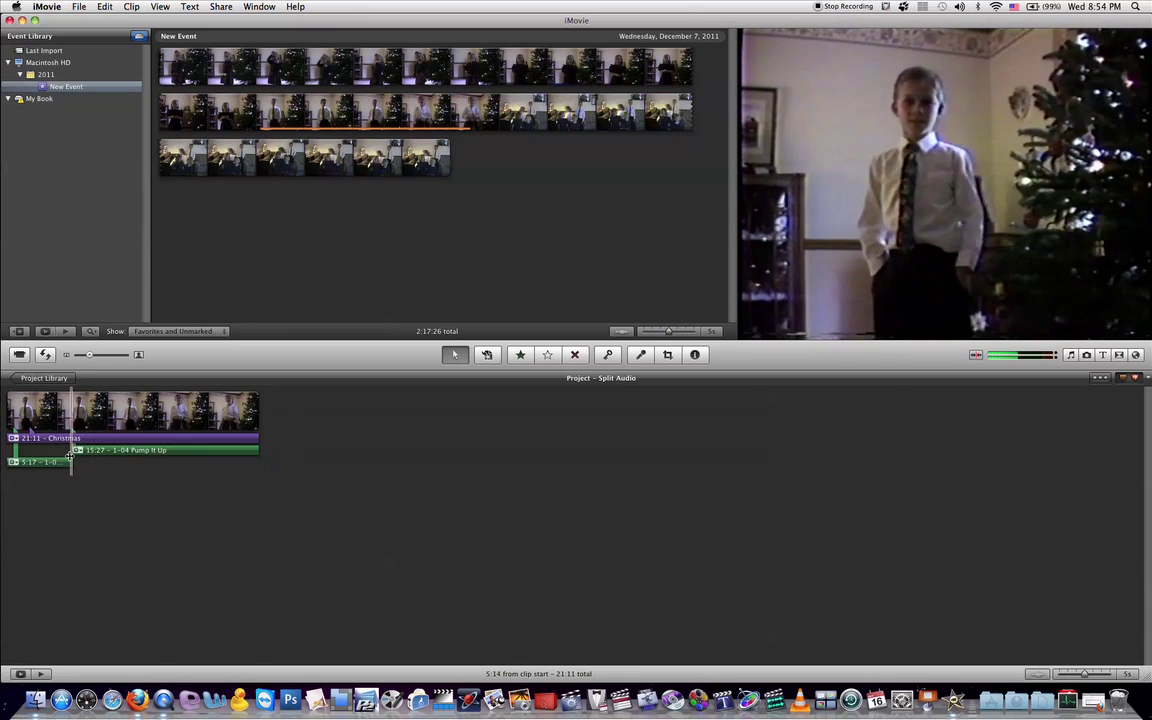
left_click_drag(74, 453, 78, 452)
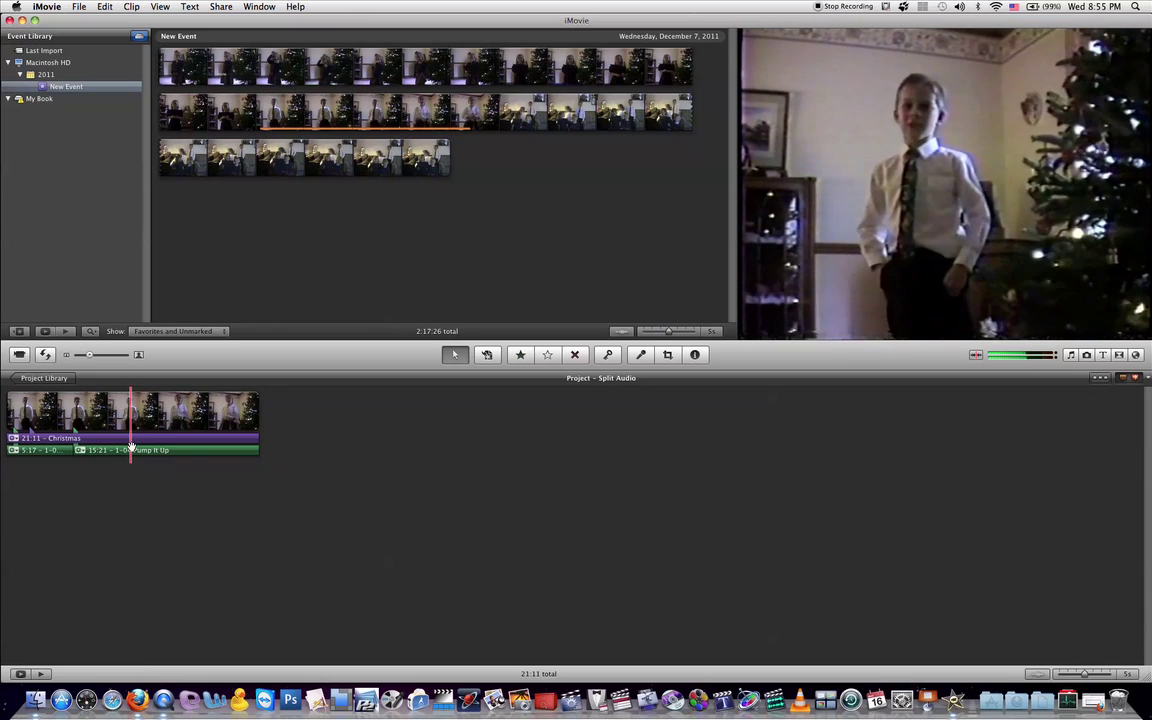
Step: Split the second music clip again, leaving three pieces of 5:17, 5:03 and 10:16
left_click(133, 450)
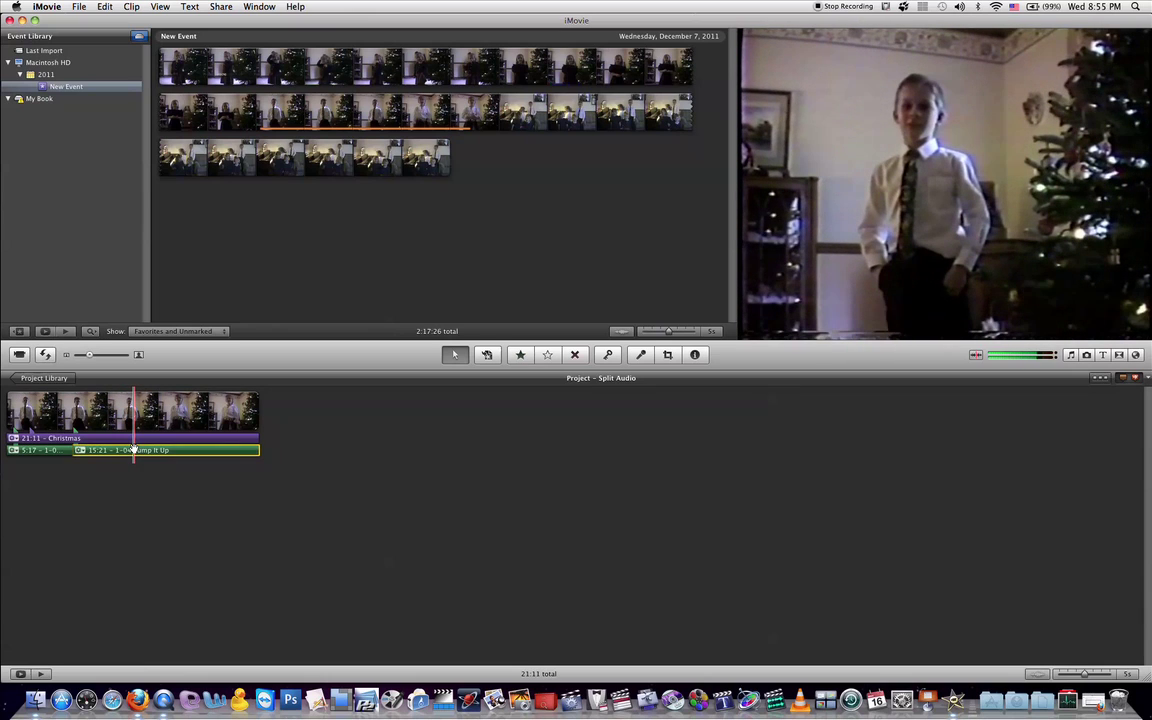
right_click(133, 450)
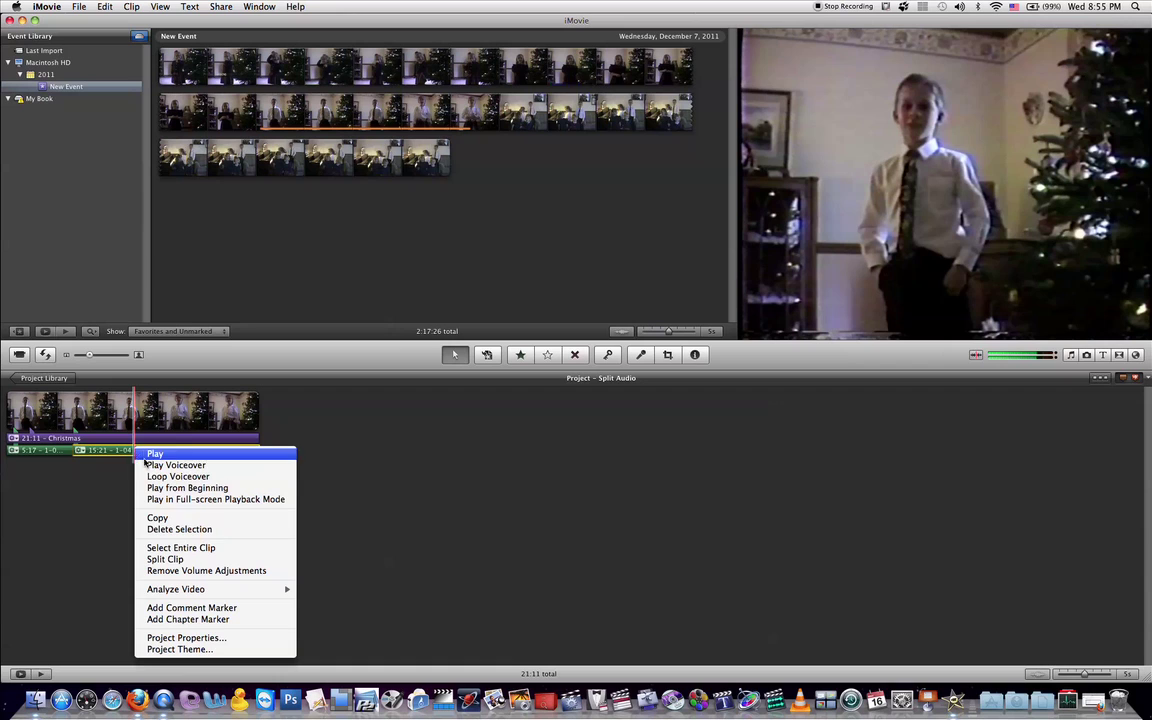
left_click(170, 559)
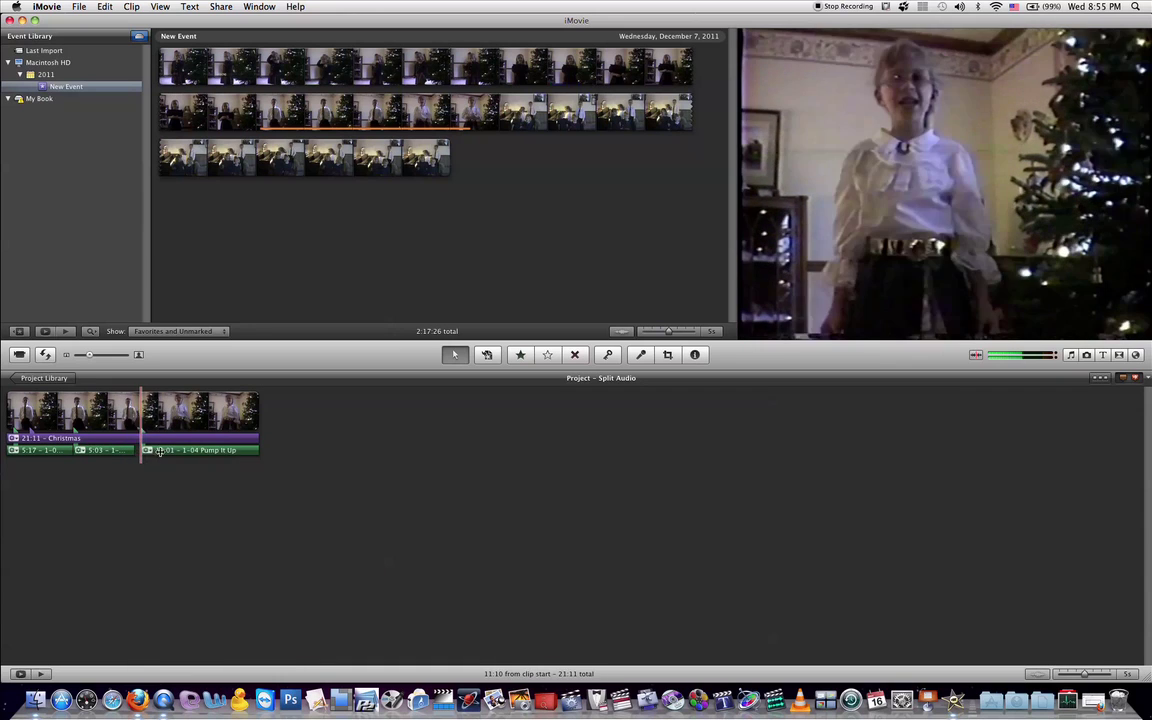
left_click_drag(156, 451, 108, 451)
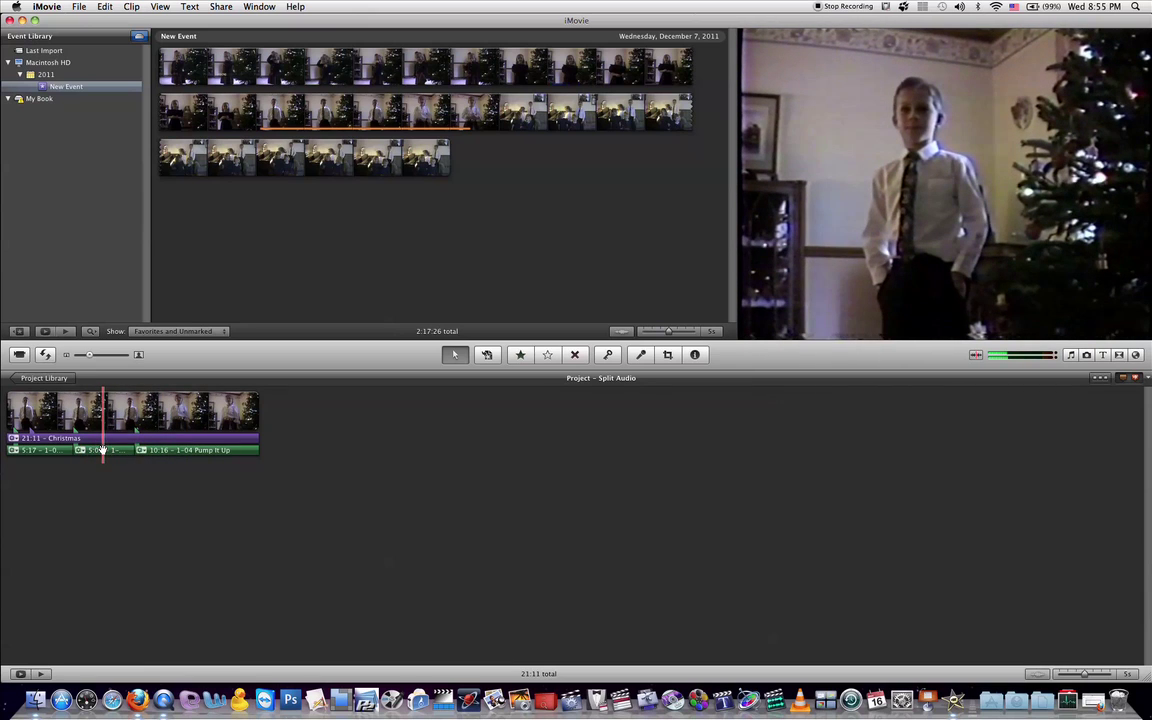
double_click(101, 450)
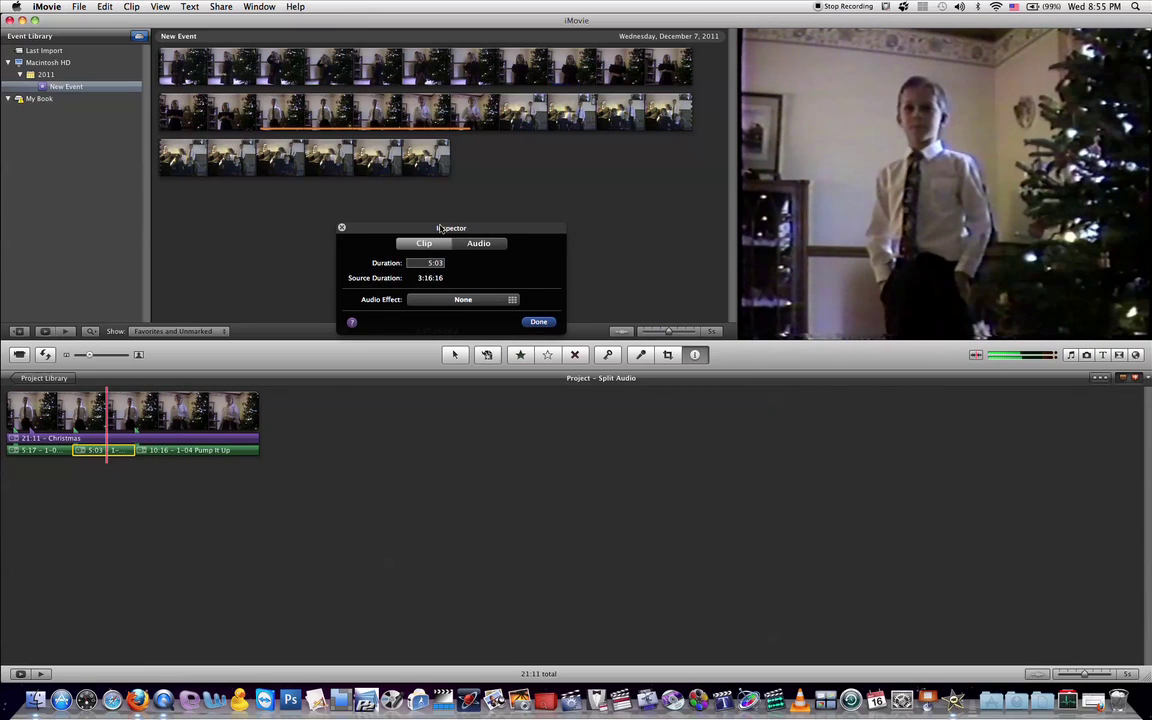
Step: Set the middle 5:03 Pump It Up clip's volume to 0% in the Audio settings
left_click_drag(438, 229, 454, 223)
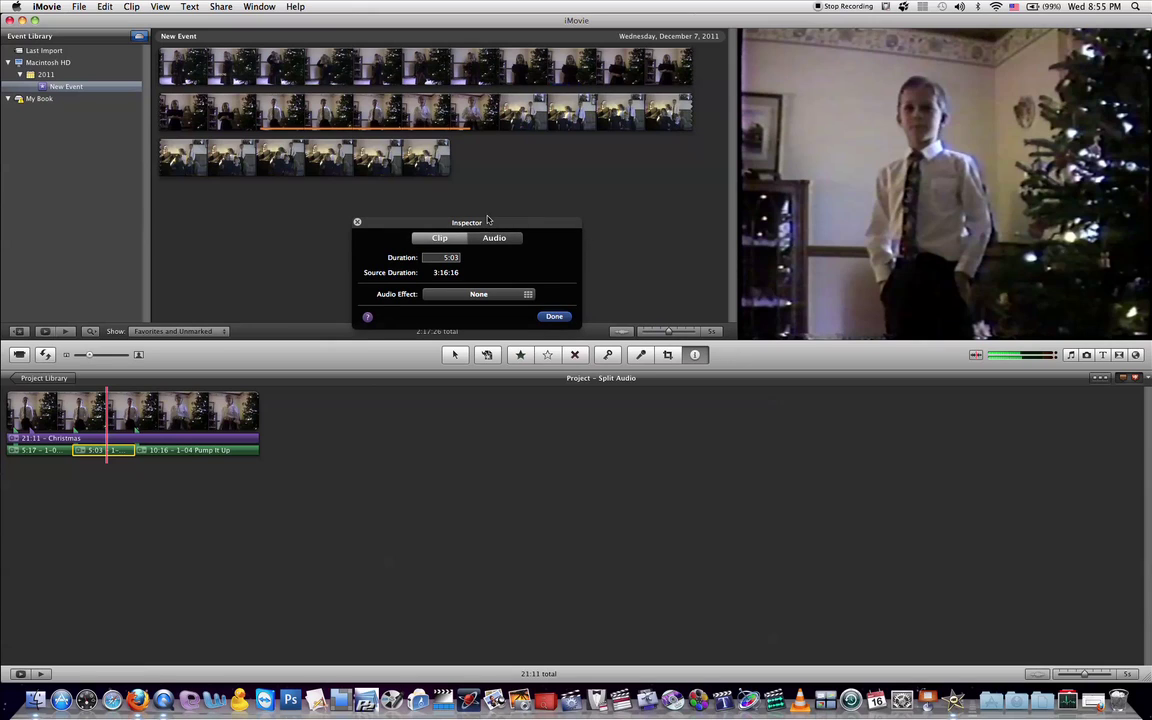
left_click(494, 240)
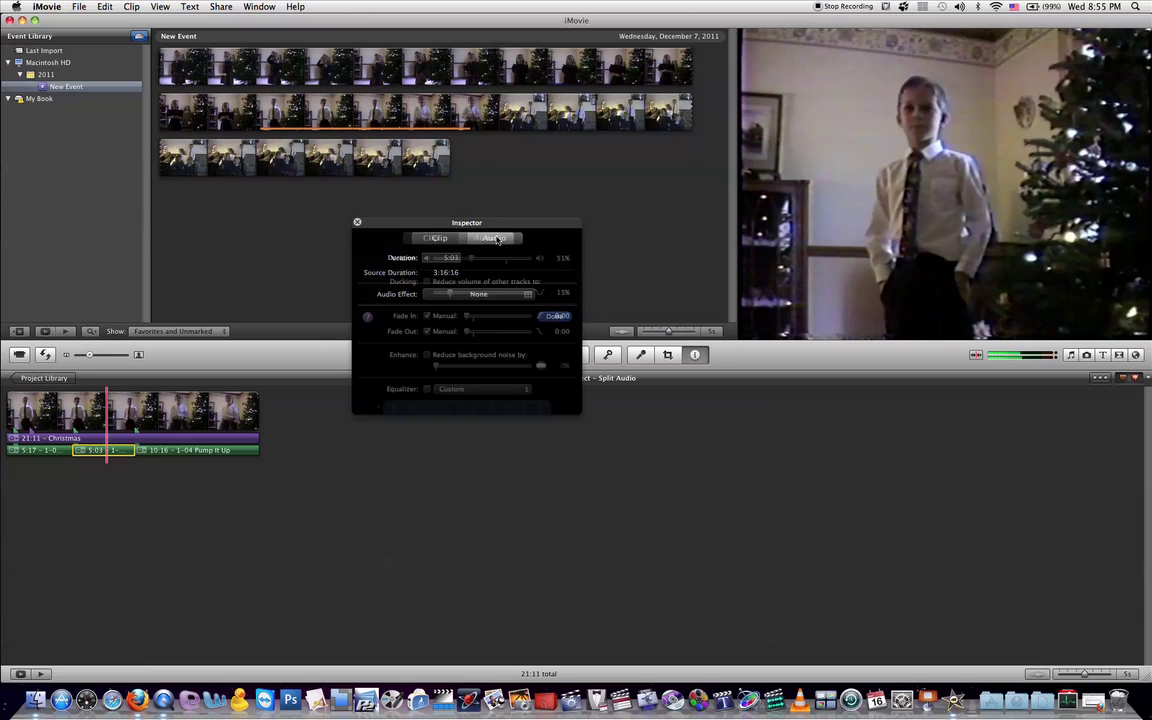
left_click_drag(472, 261, 436, 265)
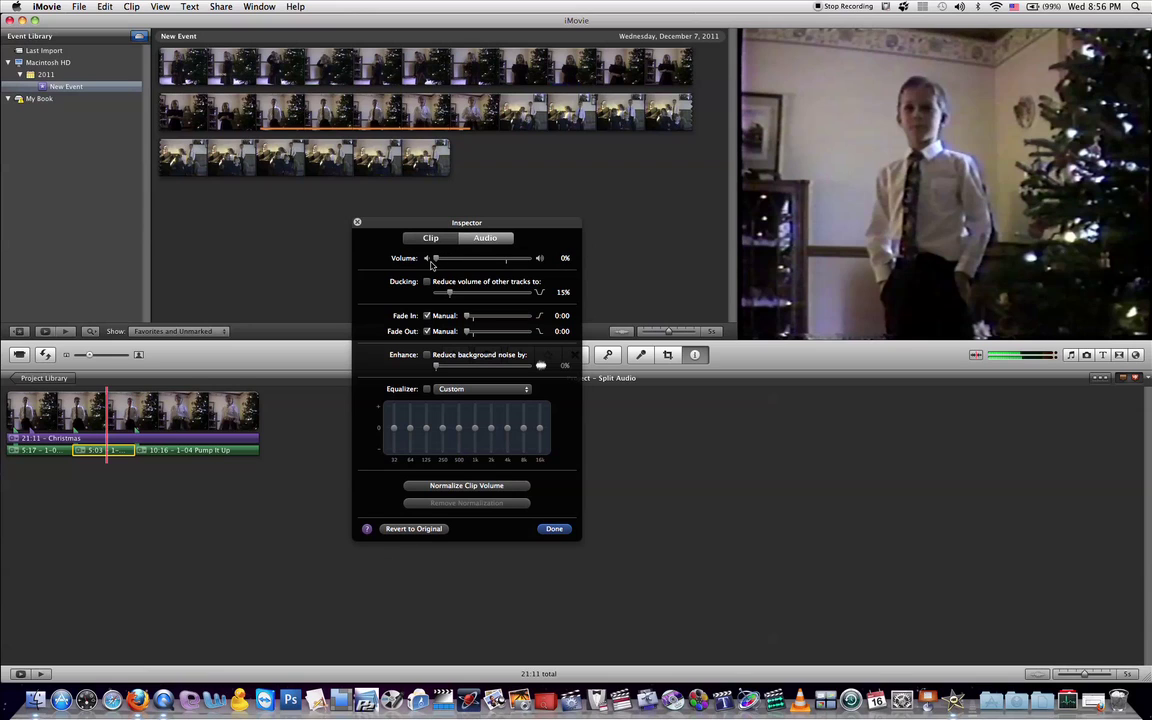
left_click(554, 528)
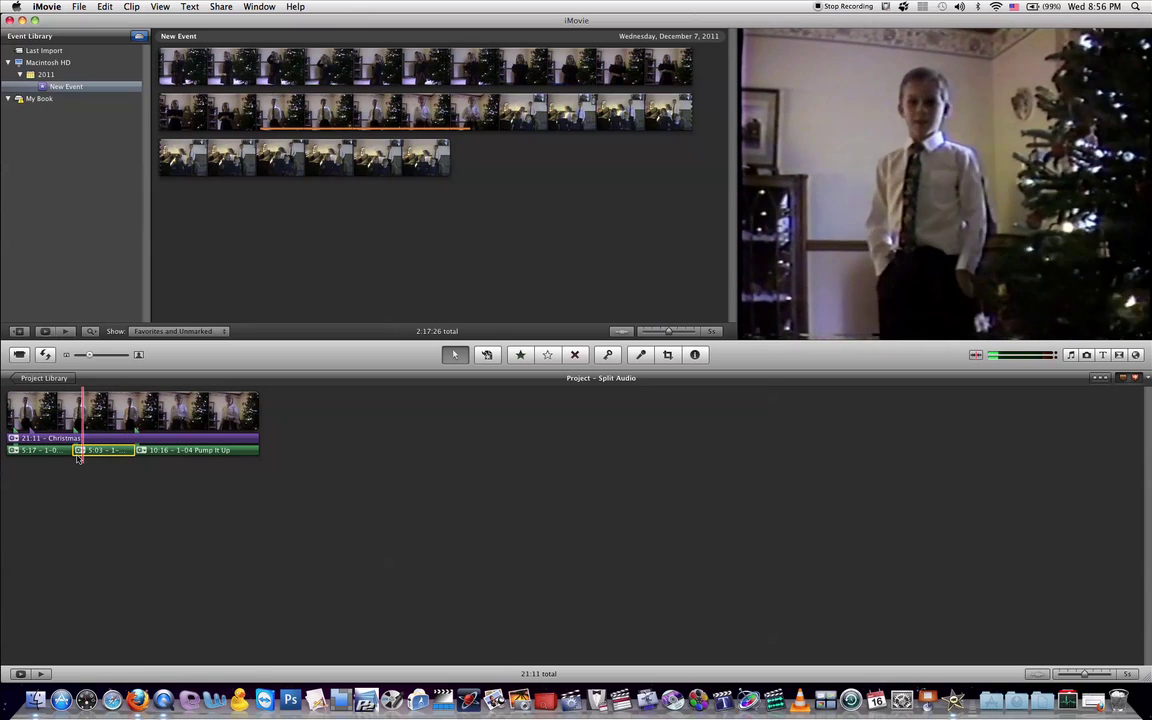
key("space")
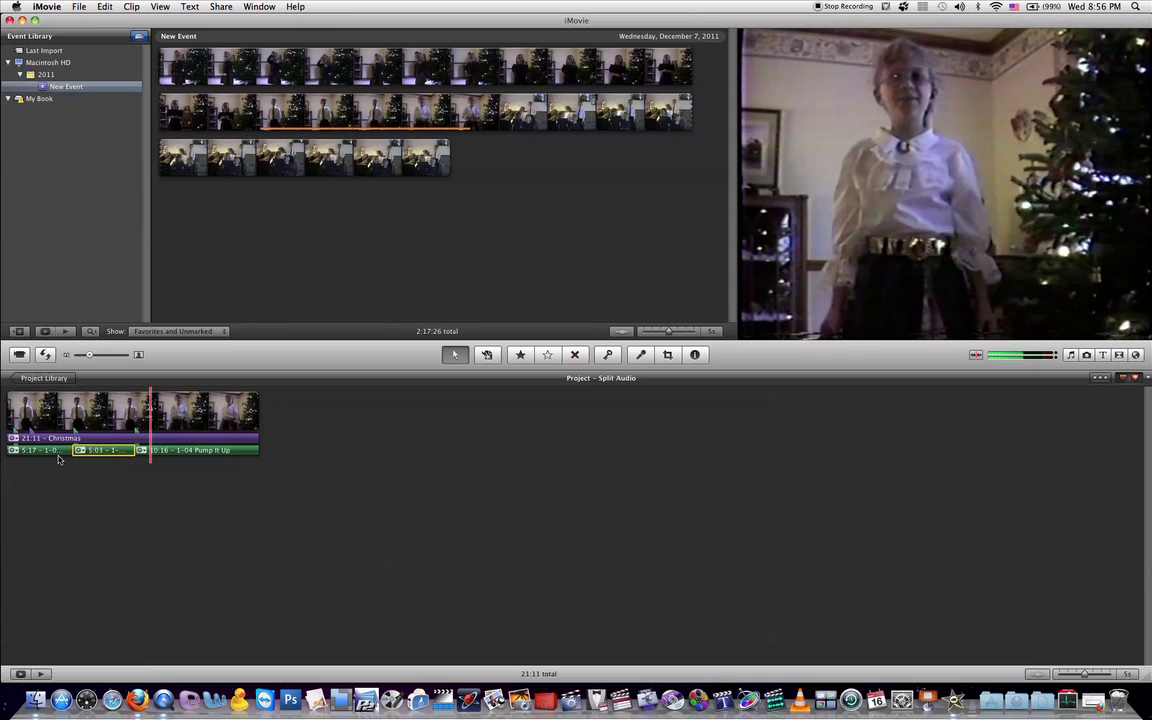
key("space")
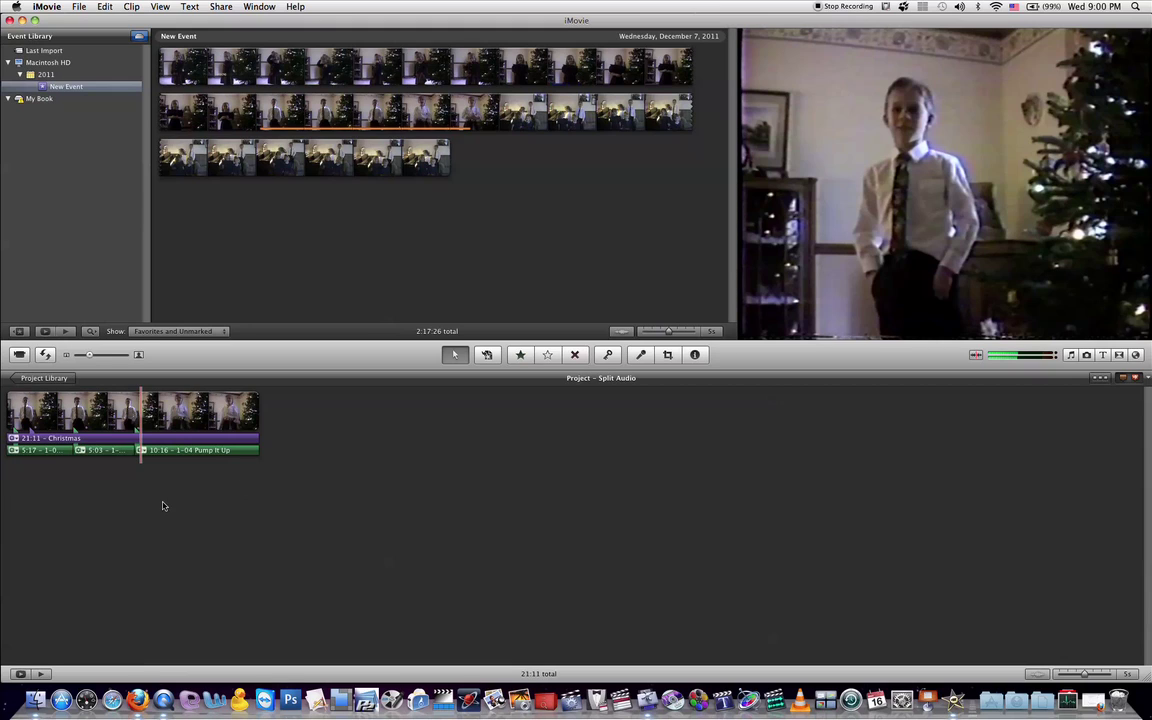
Step: Give the first 5:17 music clip a manual fade-out of about six seconds
double_click(62, 450)
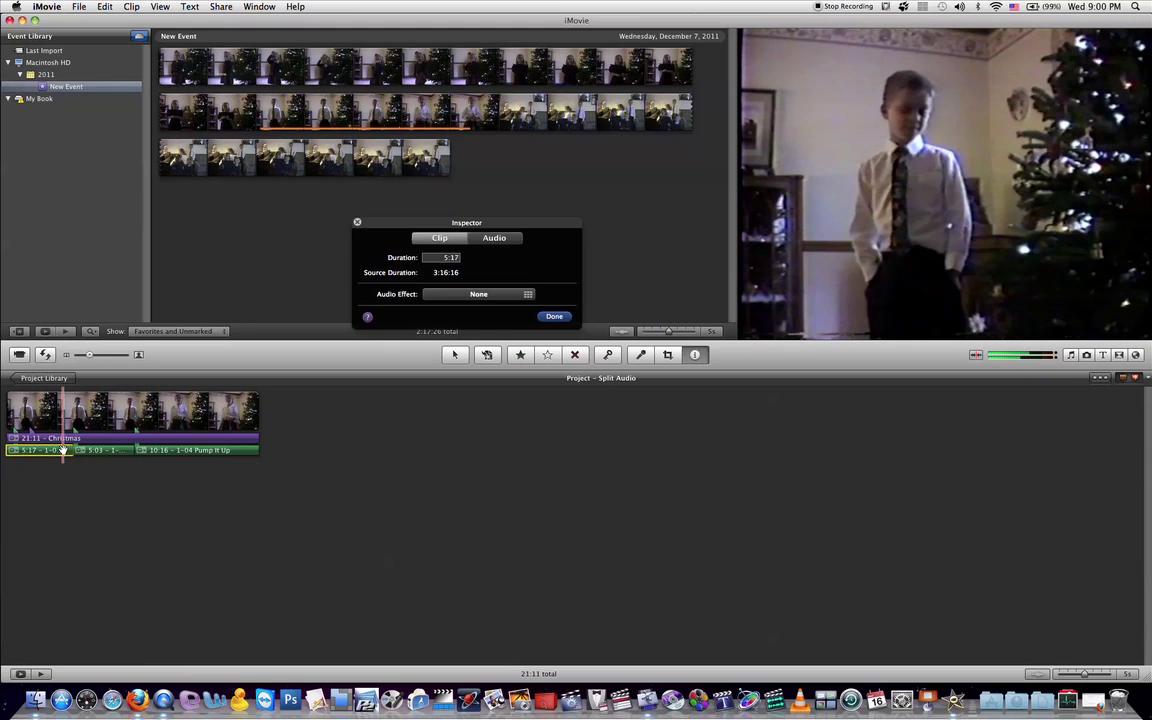
left_click(495, 238)
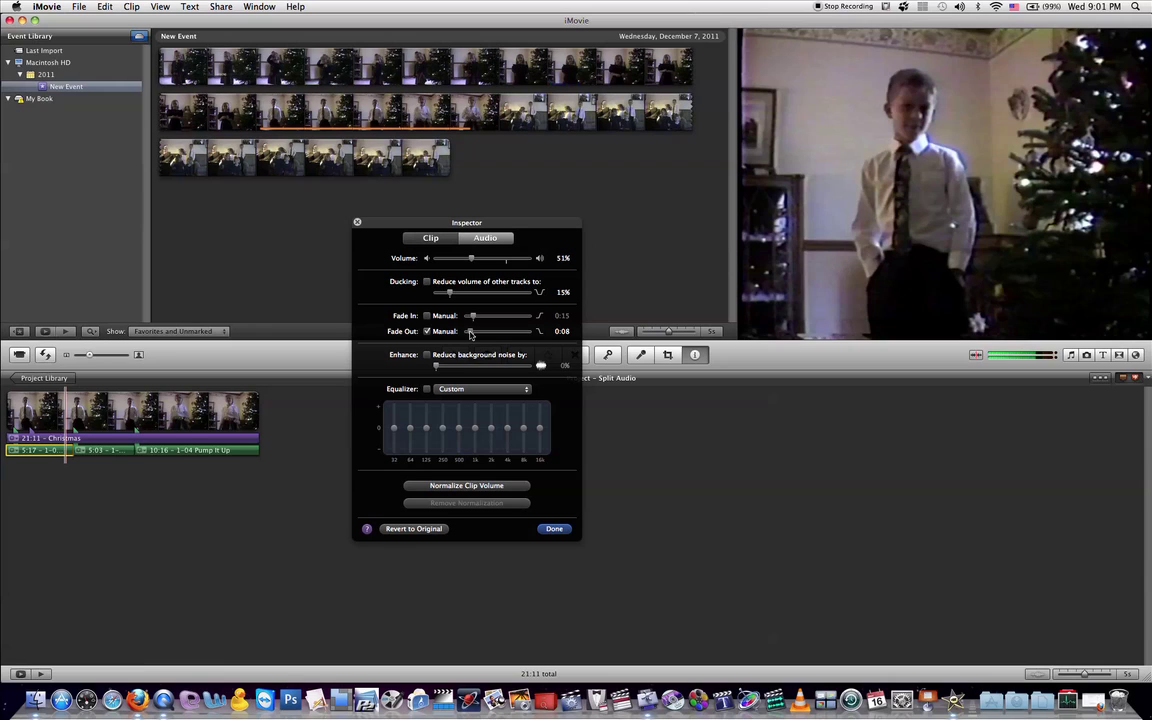
left_click_drag(470, 335, 469, 335)
left_click(553, 530)
left_click(84, 450)
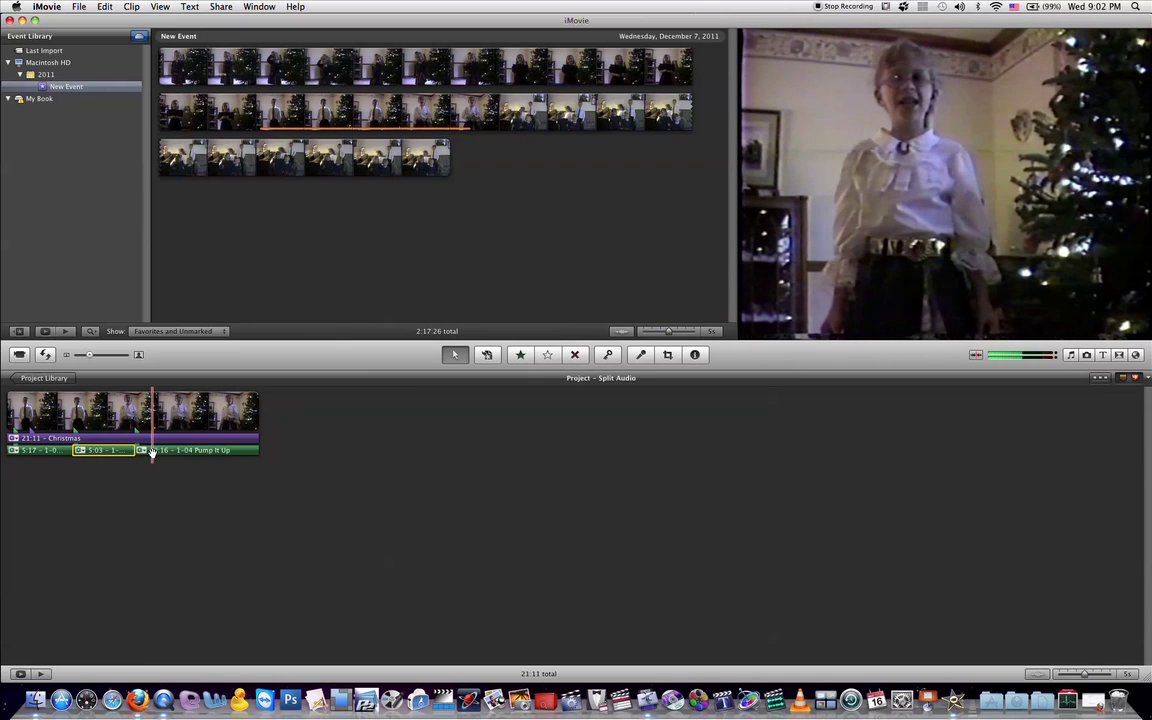
Step: Add a manual fade-in of about six seconds to the final 10:16 music clip
double_click(152, 450)
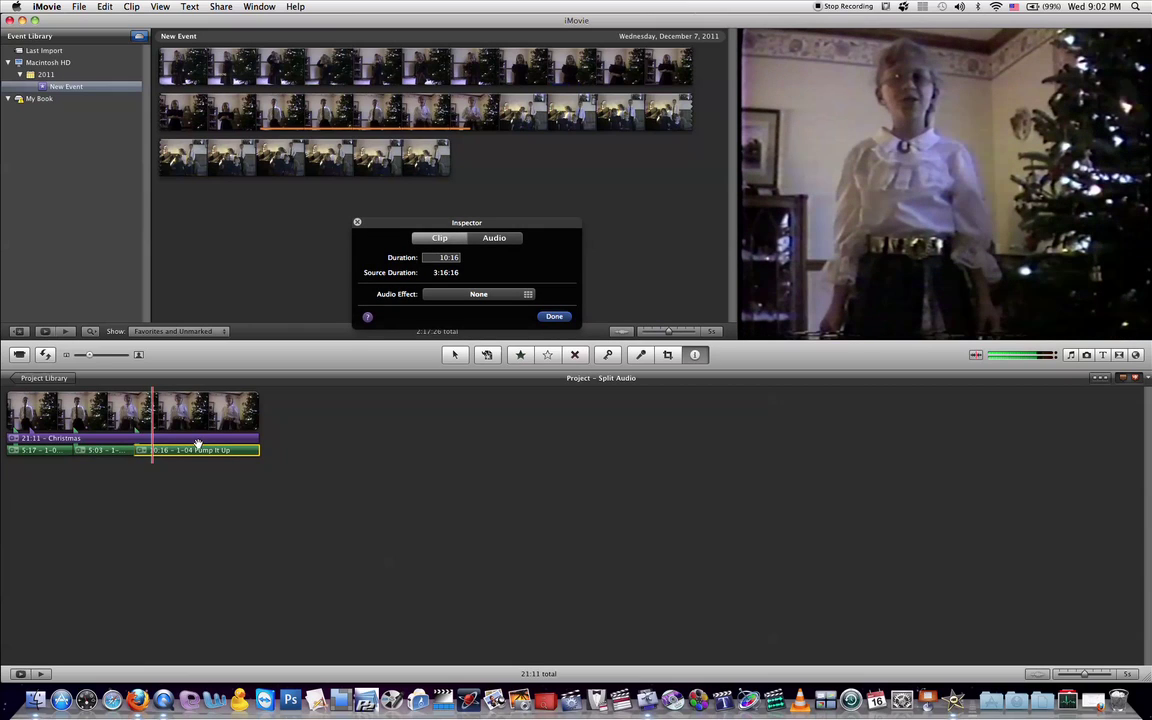
left_click(492, 240)
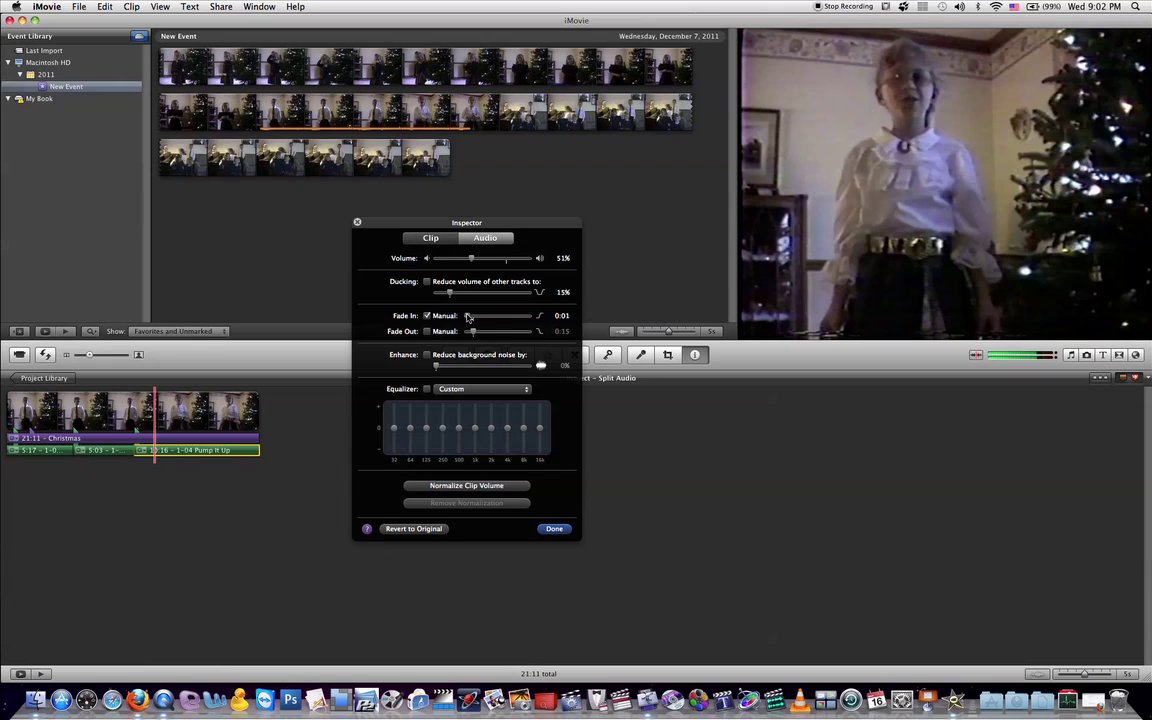
left_click_drag(471, 317, 469, 316)
left_click(554, 529)
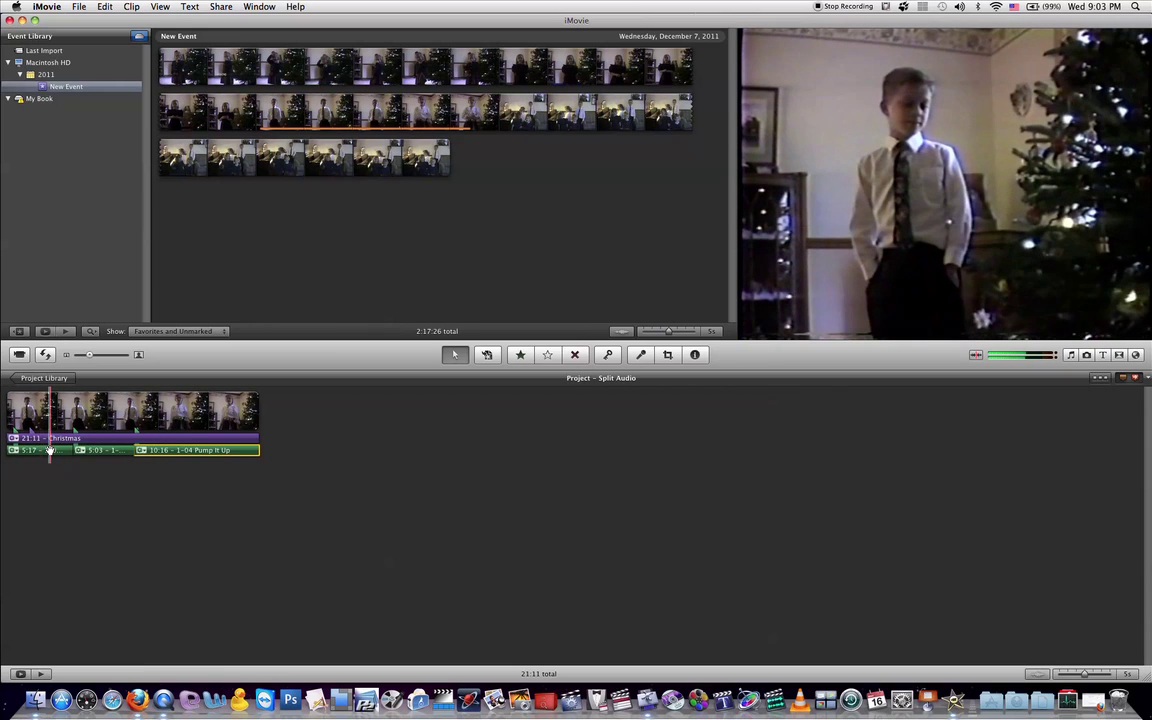